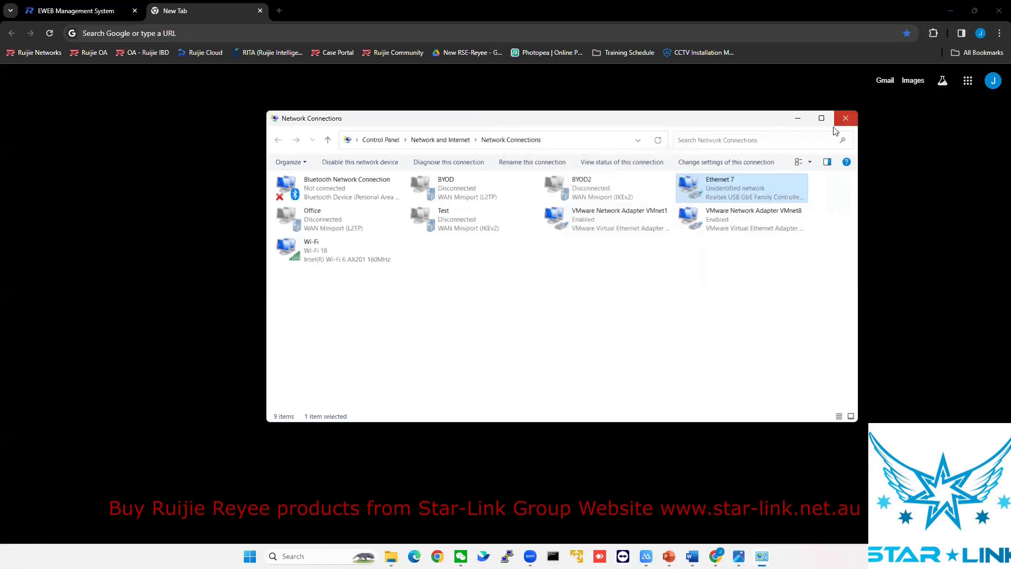
# Close the Network Connections window, load the device management page at 10.44.77.254, close the older management tab and dismiss the uninitialized-configuration notice
pyautogui.click(846, 120)
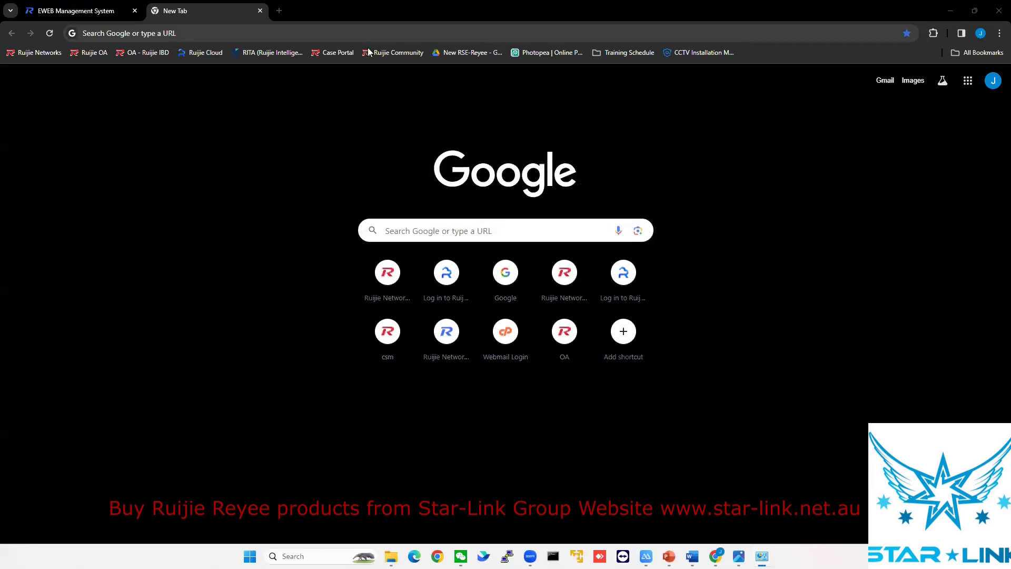
pyautogui.click(344, 32)
pyautogui.write('10.44')
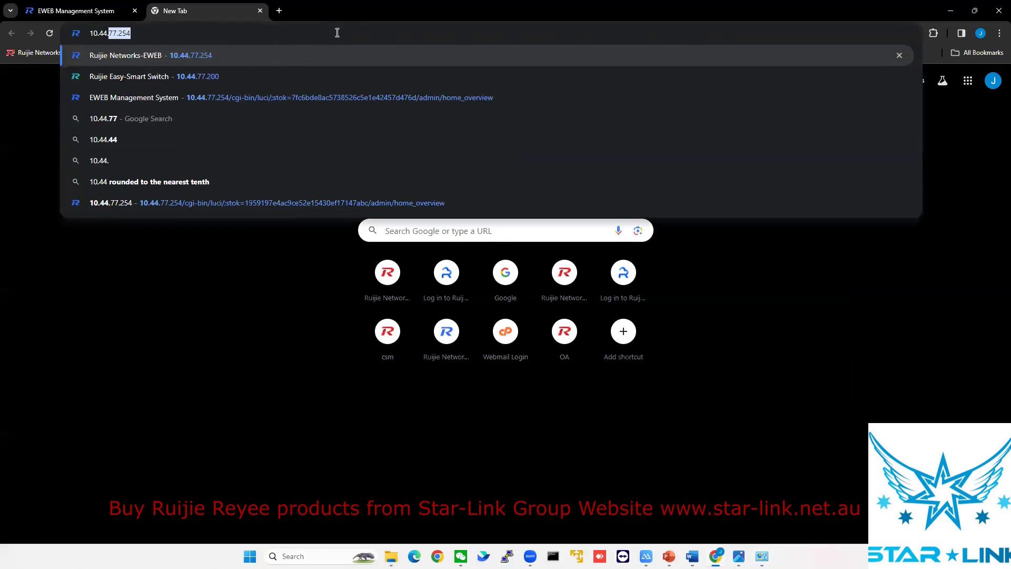
pyautogui.press('Return')
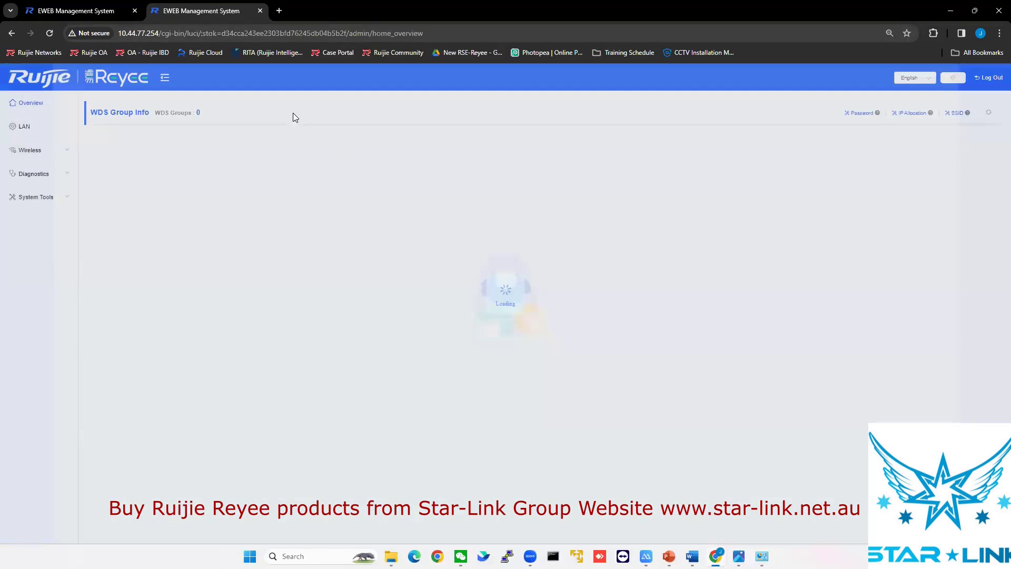
pyautogui.click(136, 10)
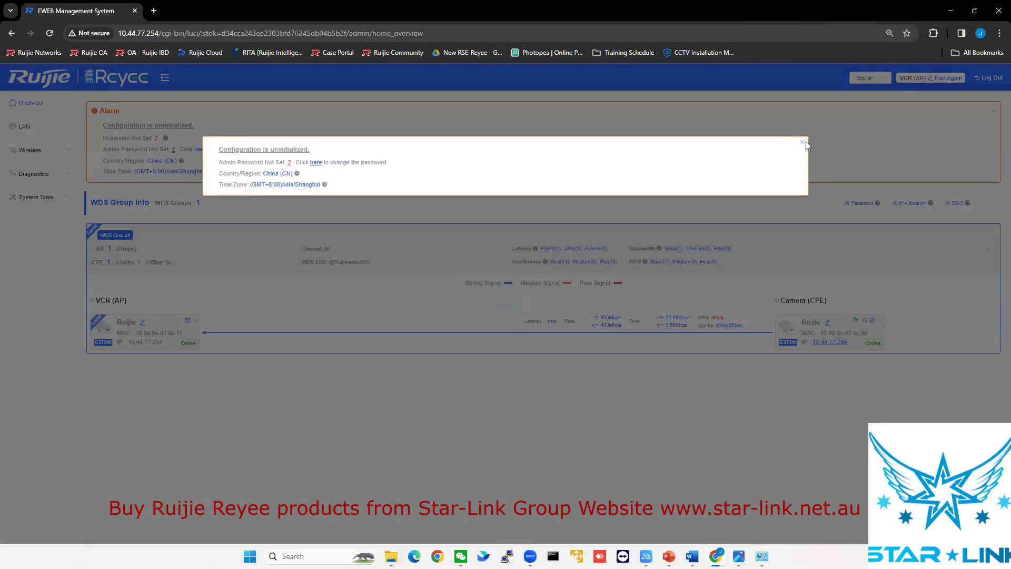
pyautogui.click(802, 143)
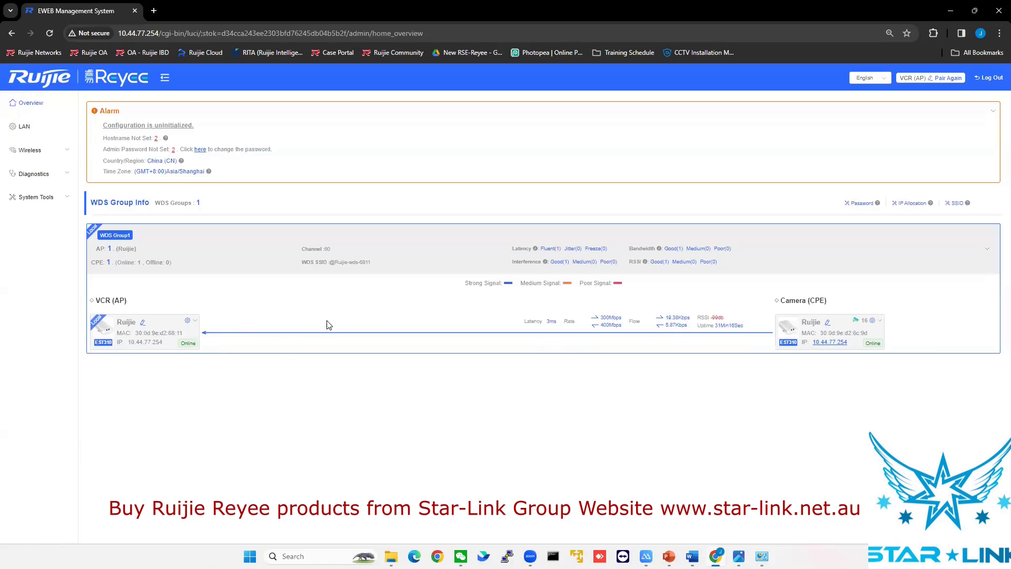
# Change the hostname of the VCR (AP) device to RecorderEnd
pyautogui.click(143, 323)
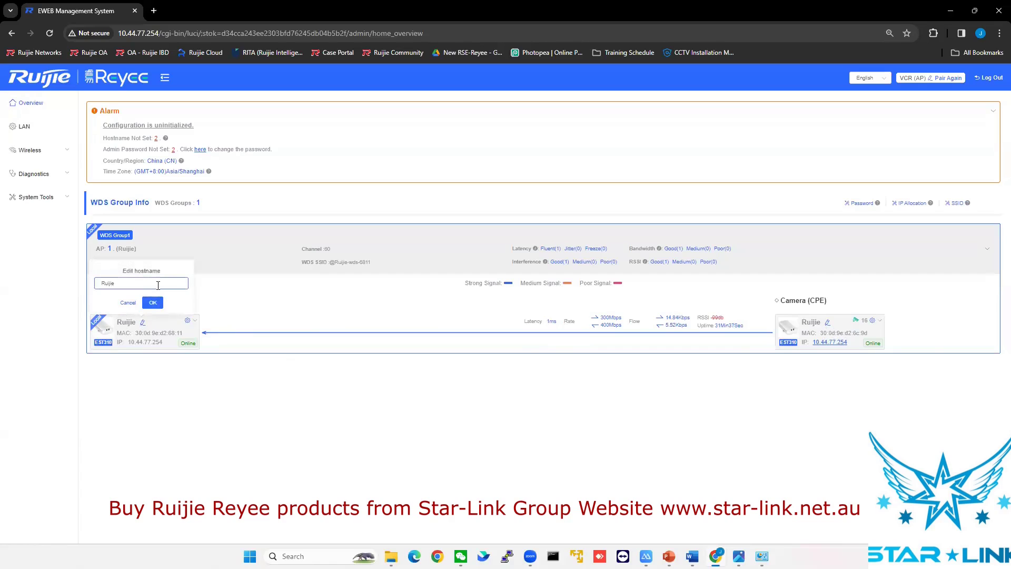
pyautogui.doubleClick(114, 286)
pyautogui.press('BackSpace')
pyautogui.write('Recorder')
pyautogui.press('BackSpace')
pyautogui.press('BackSpace')
pyautogui.press('BackSpace')
pyautogui.click(153, 303)
# Change the hostname of the Camera (CPE) device to CPE1
pyautogui.click(828, 323)
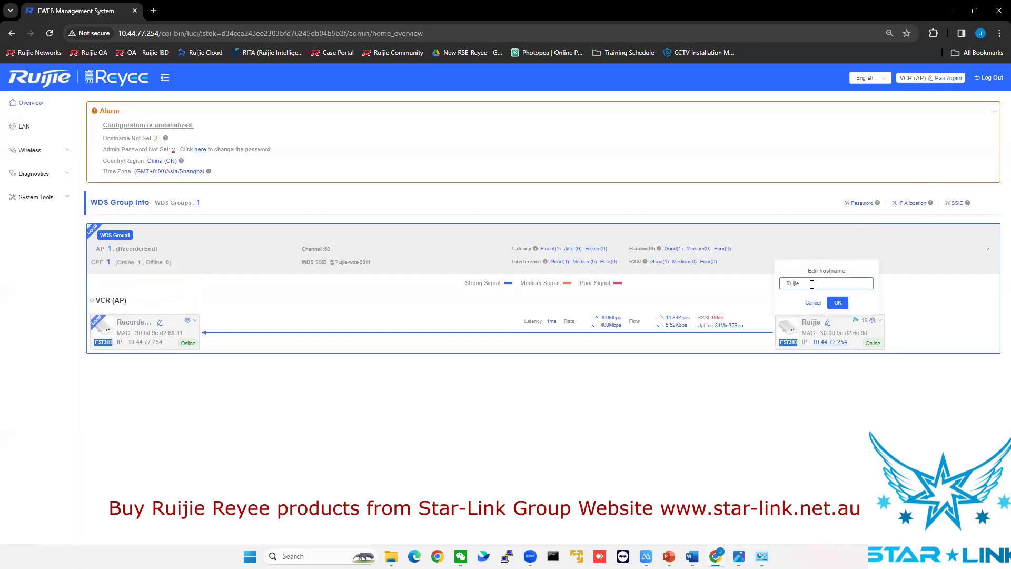
pyautogui.write('CP')
pyautogui.click(836, 304)
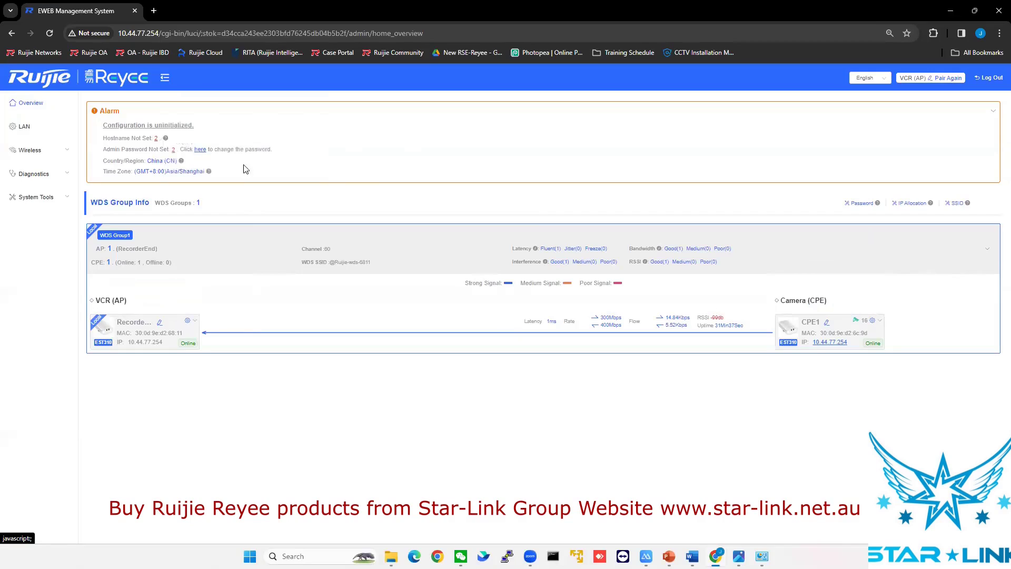
# Set the missing admin password from the alarm notice, enter it again as confirmation, and save it
pyautogui.click(200, 149)
pyautogui.click(509, 182)
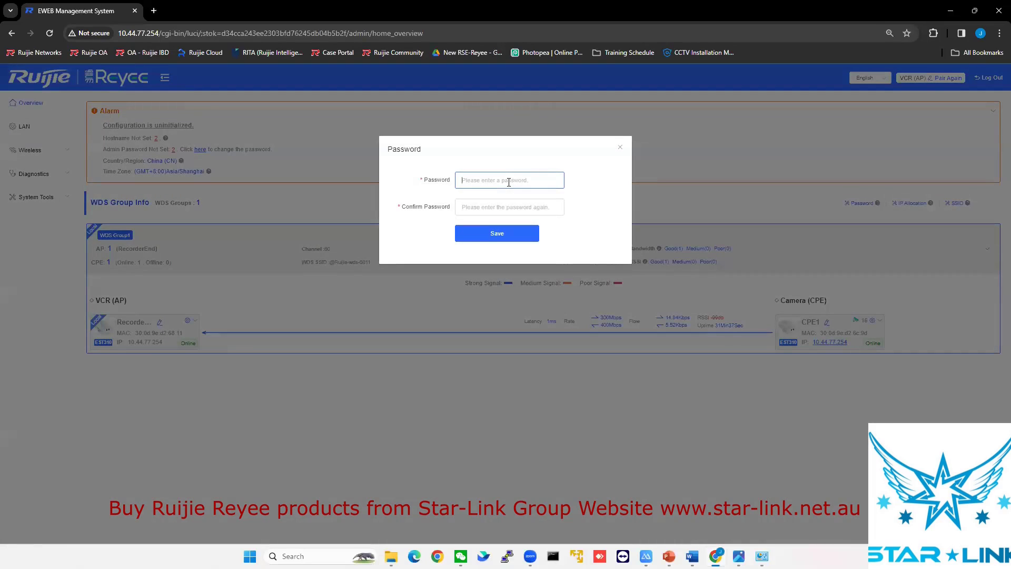
pyautogui.write('••••••')
pyautogui.click(490, 206)
pyautogui.write('•••')
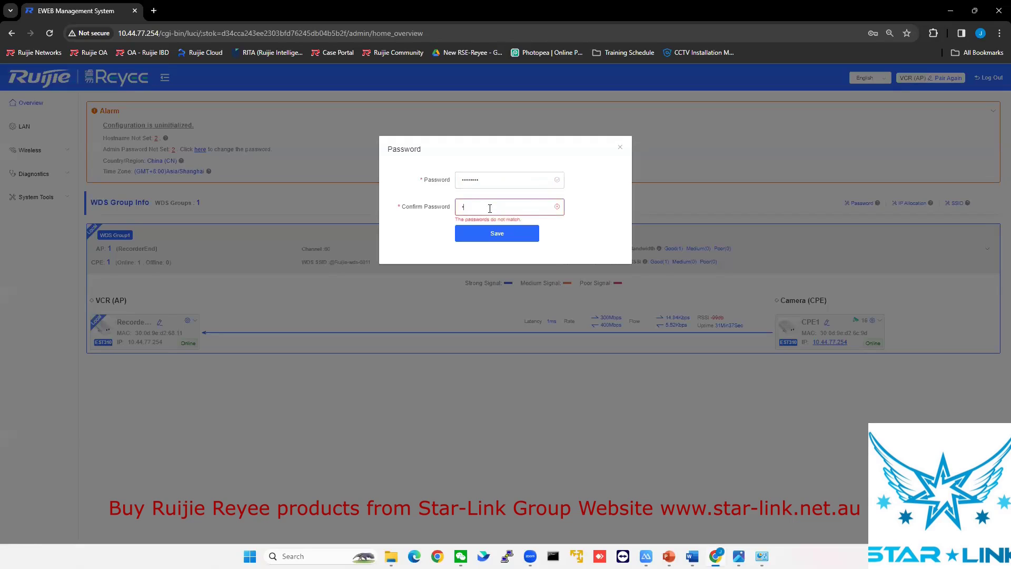
pyautogui.write('•••••')
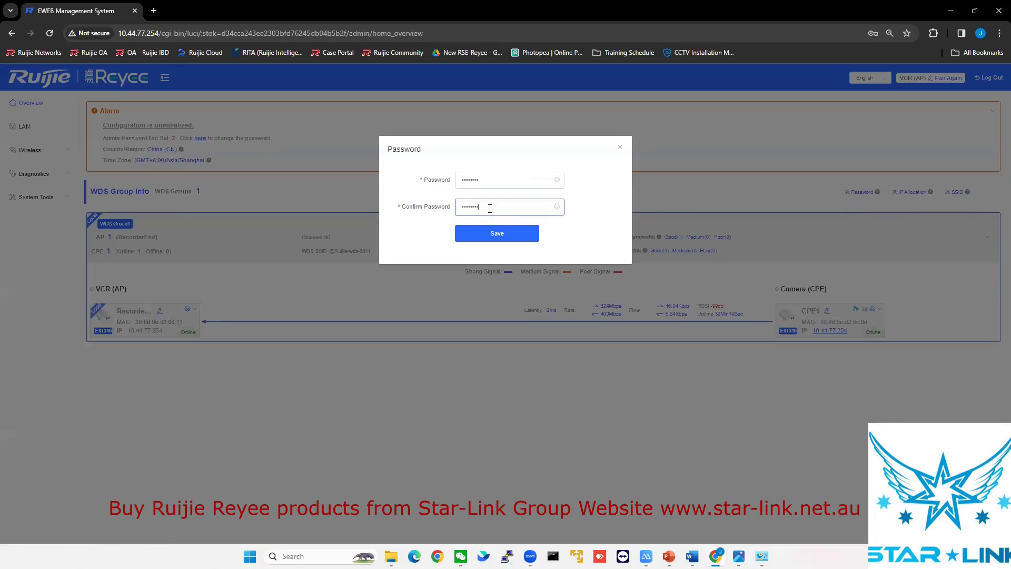
pyautogui.click(530, 239)
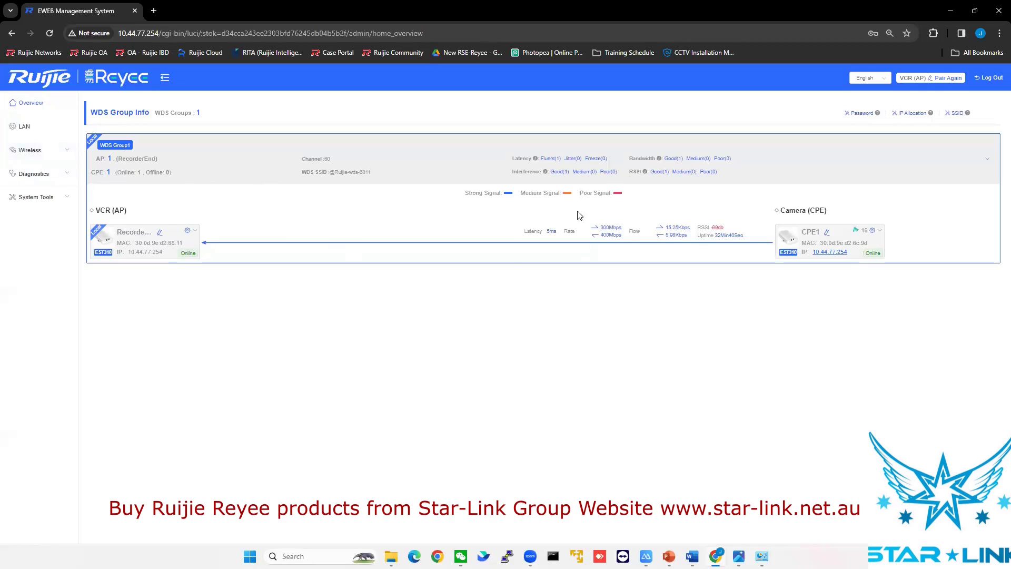
# Open the wireless WDS settings and the WDS SSID for editing
pyautogui.click(62, 152)
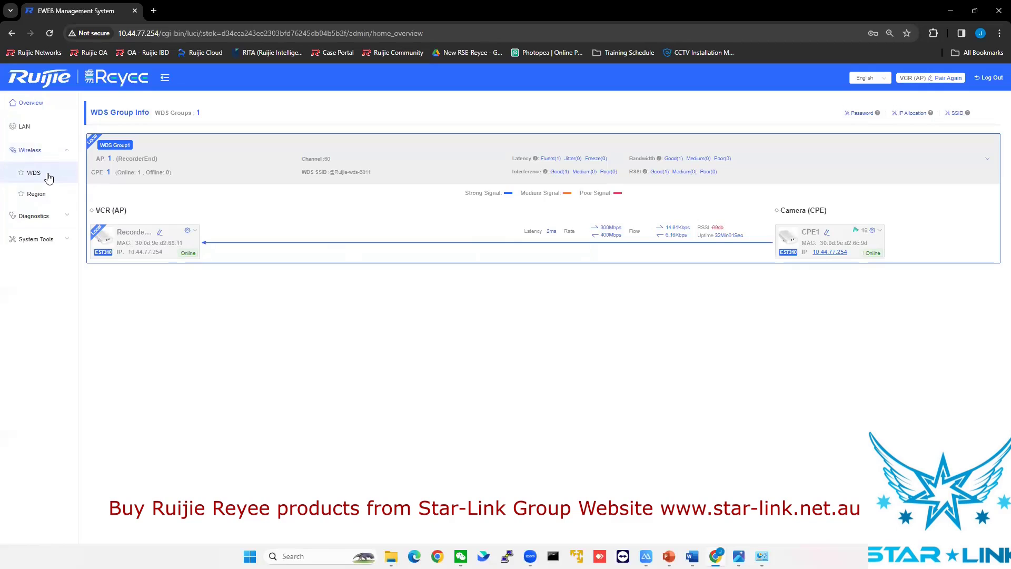
pyautogui.click(48, 178)
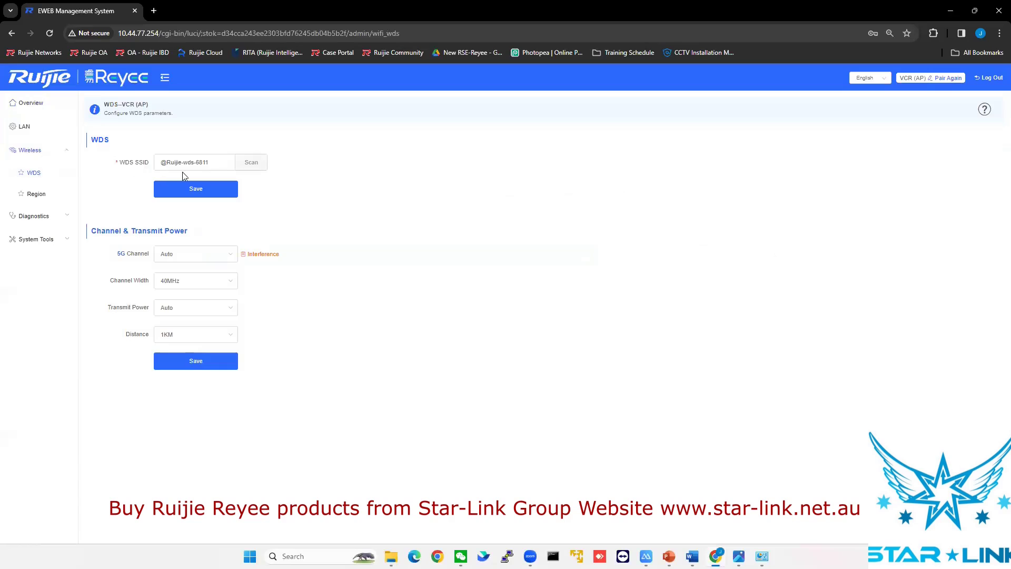
pyautogui.click(211, 164)
pyautogui.click(314, 188)
pyautogui.click(216, 161)
pyautogui.moveTo(212, 163); pyautogui.dragTo(160, 167)
pyautogui.click(213, 162)
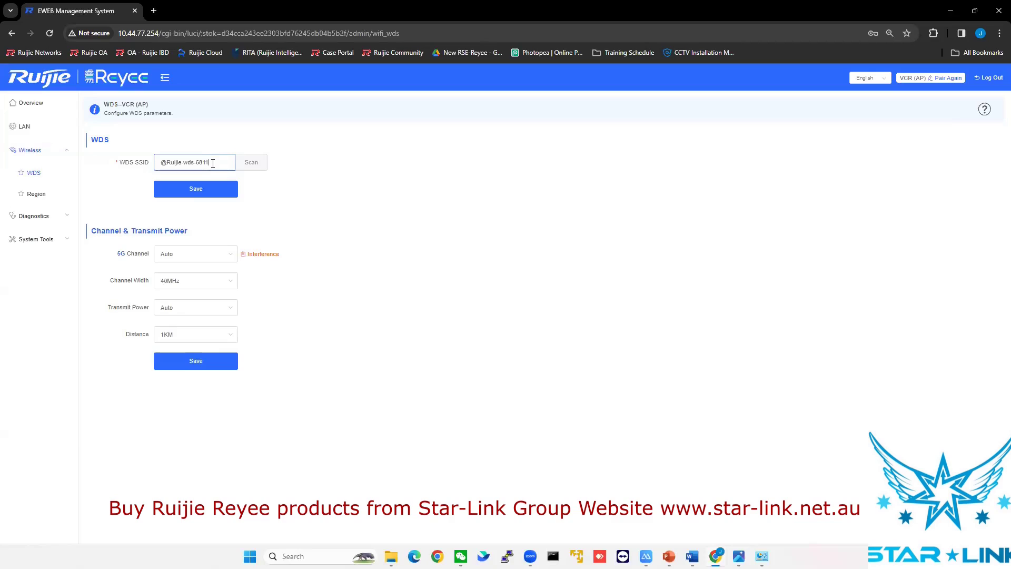